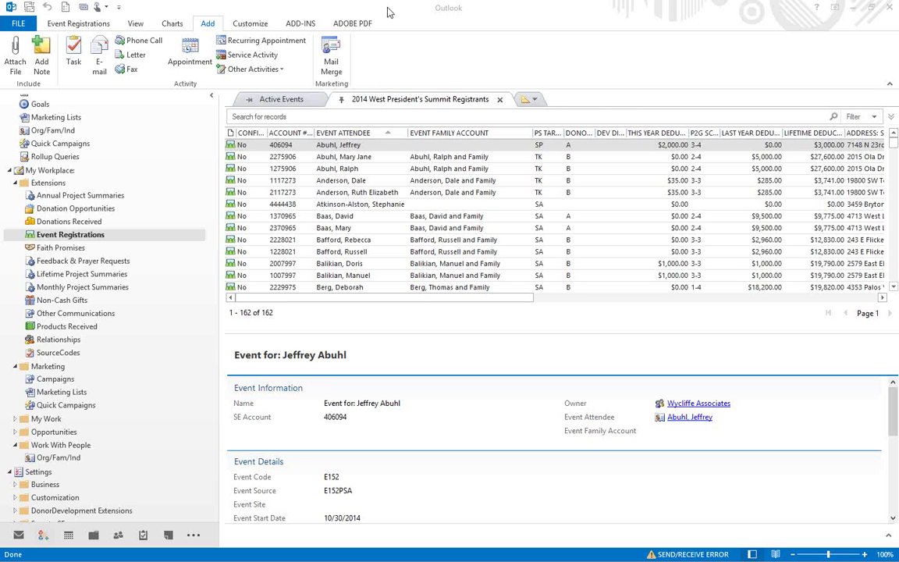
- Select the fourth, sixth, seventh, ninth and eleventh registrants together in the 2014 West President's Summit Registrants list
{"action": "left_click", "coordinate": [392, 13]}
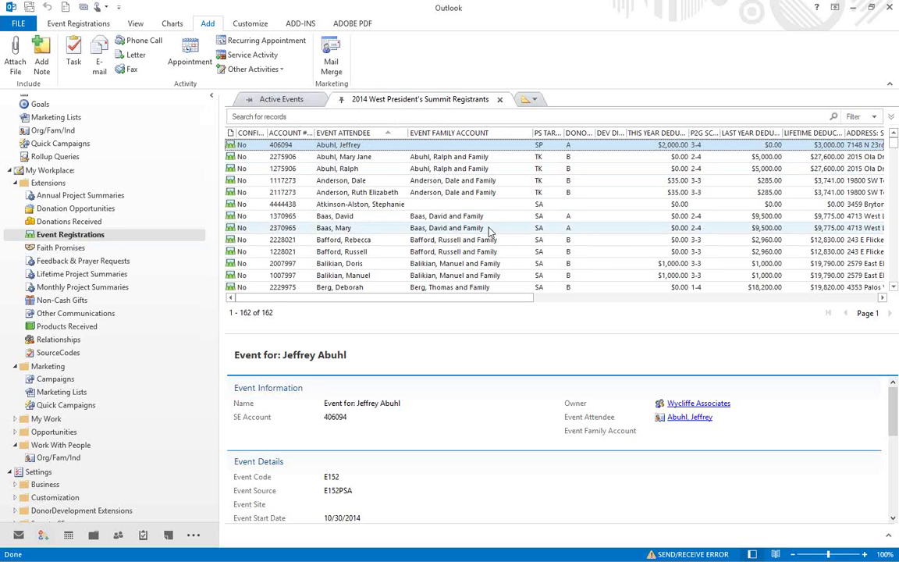
{"action": "scroll", "coordinate": [461, 204], "scroll_direction": "down", "scroll_amount": 8}
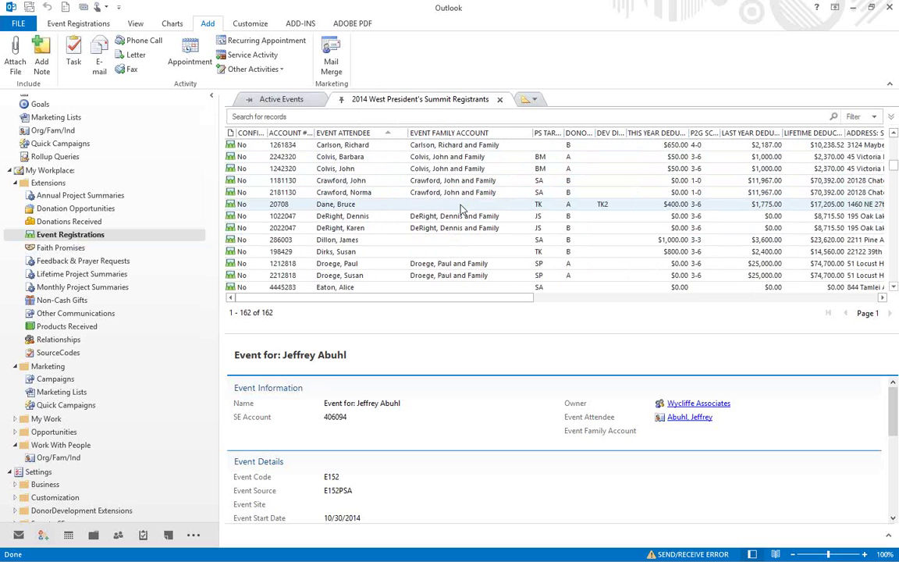
{"action": "scroll", "coordinate": [460, 207], "scroll_direction": "up", "scroll_amount": 4}
{"action": "scroll", "coordinate": [460, 210], "scroll_direction": "up", "scroll_amount": 5}
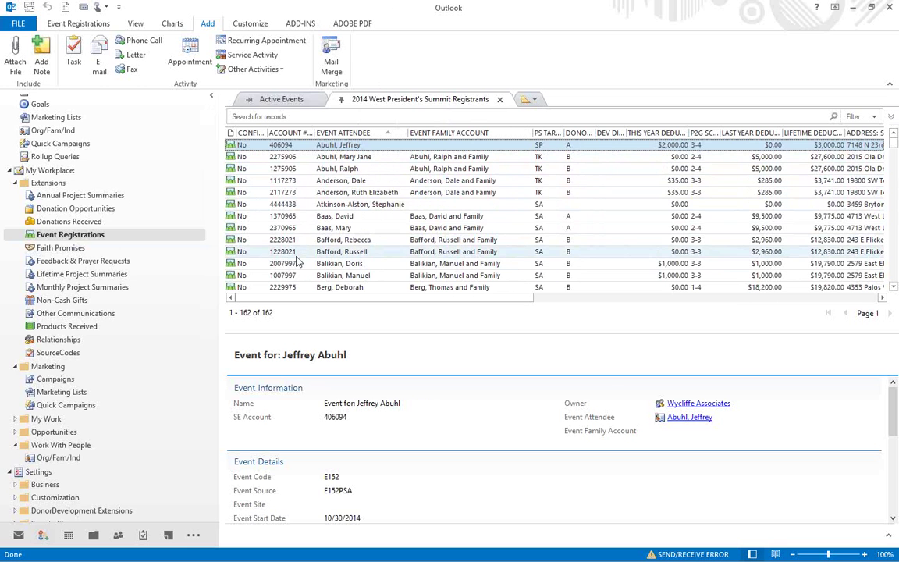
{"action": "left_click", "coordinate": [488, 181]}
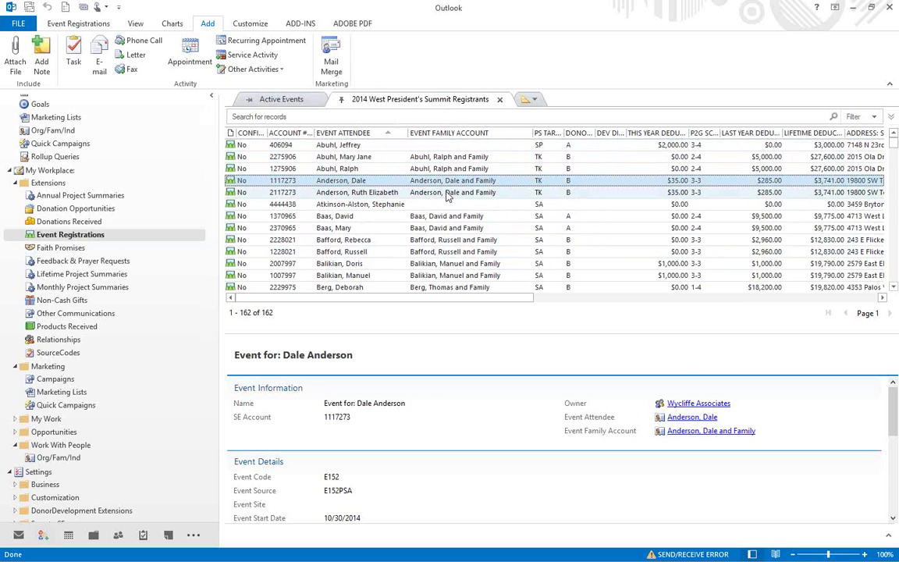
{"action": "left_click", "coordinate": [486, 203], "text": "ctrl"}
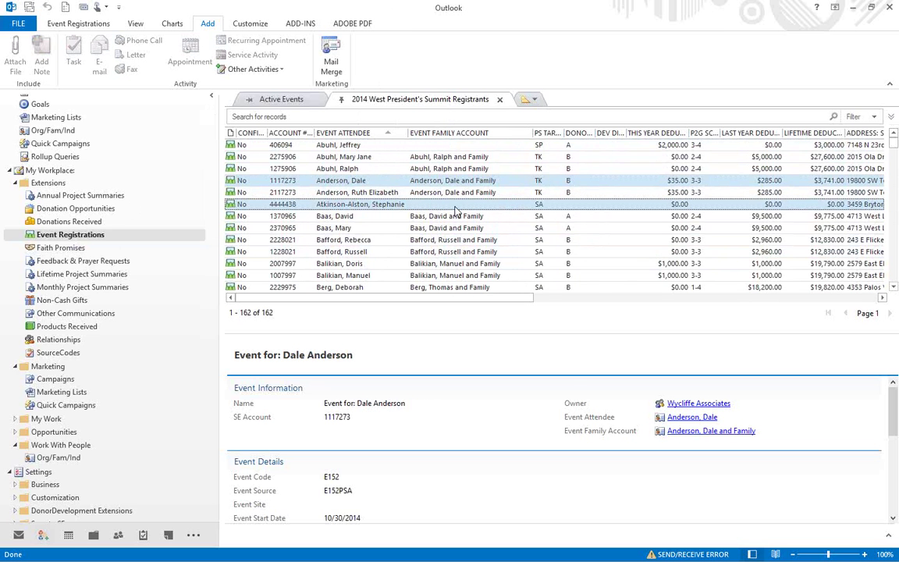
{"action": "left_click", "coordinate": [503, 218], "text": "ctrl"}
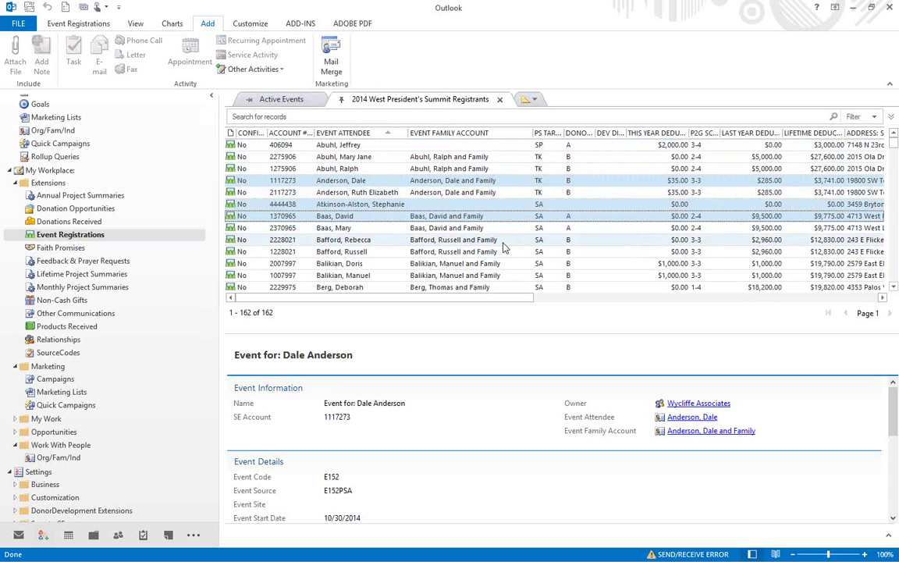
{"action": "left_click", "coordinate": [503, 243], "text": "ctrl"}
{"action": "left_click", "coordinate": [504, 265], "text": "ctrl"}
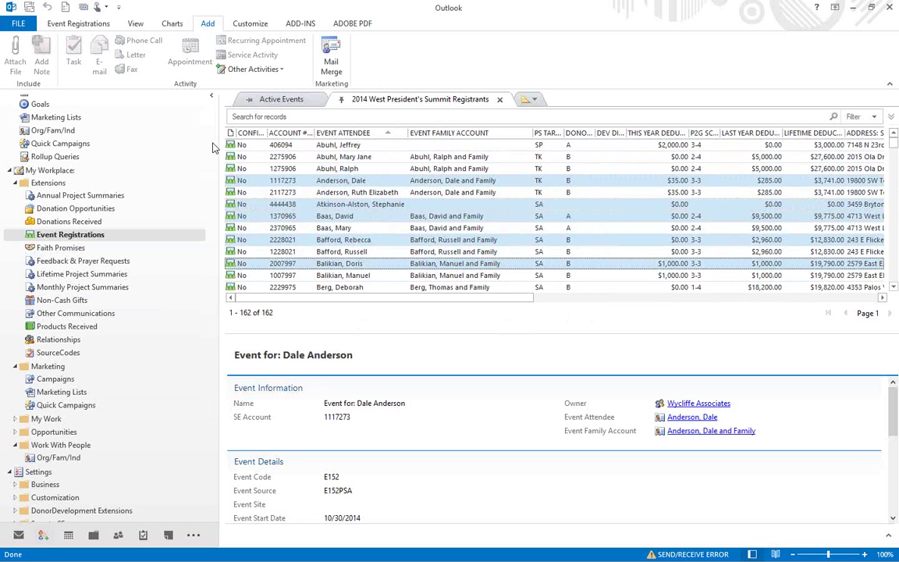
- Set up a letter mail merge for the selected records using the organization template PS Confirmation Letter
{"action": "left_click", "coordinate": [334, 61]}
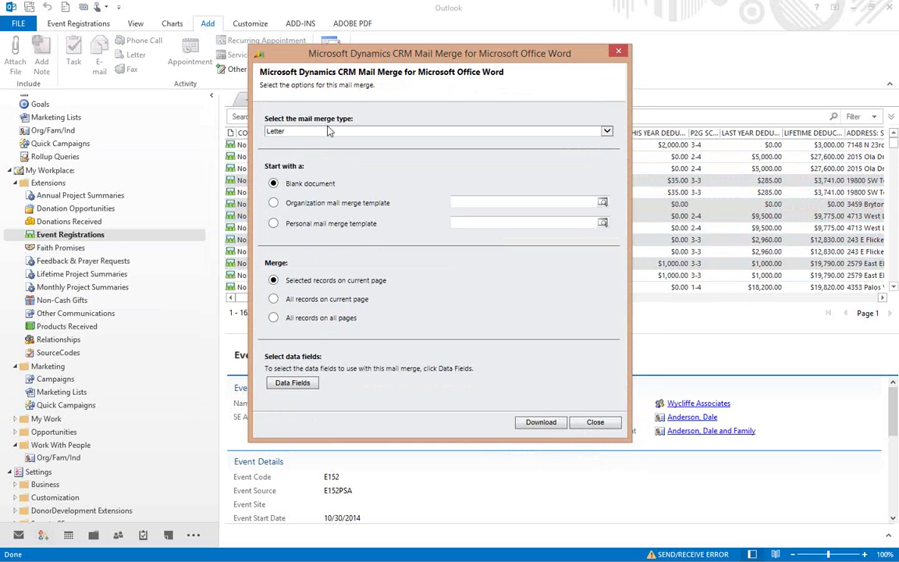
{"action": "left_click", "coordinate": [272, 203]}
{"action": "left_click", "coordinate": [603, 204]}
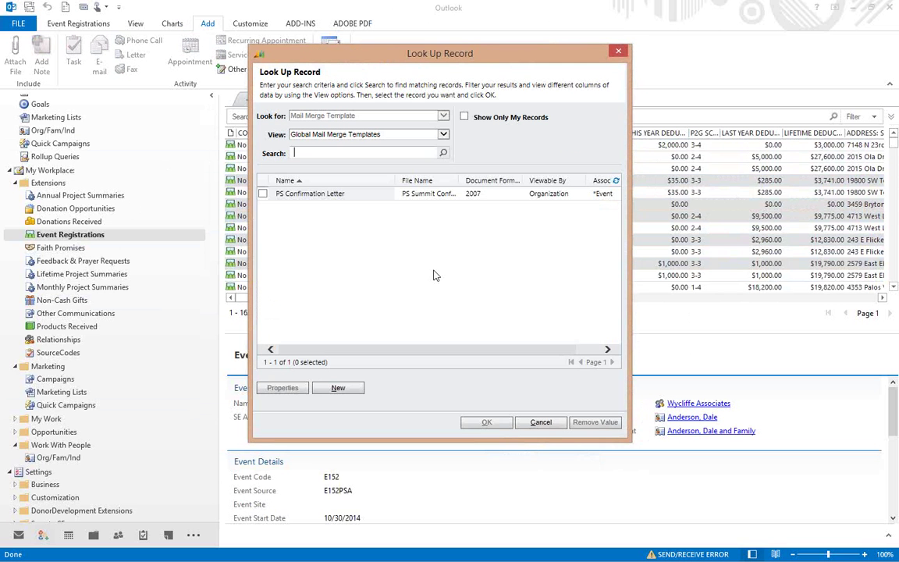
{"action": "double_click", "coordinate": [331, 195]}
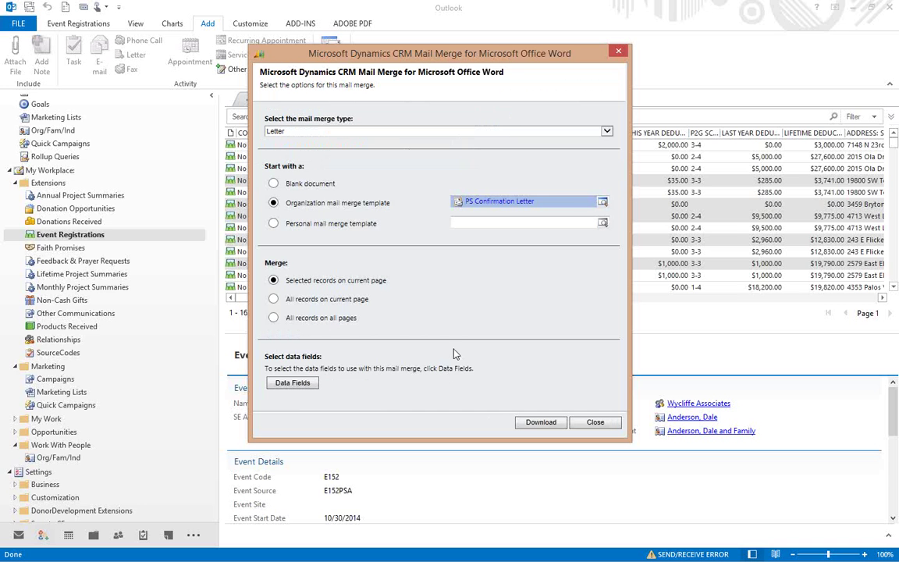
- Download the merge into Word with all listed recipients, allowing the database data, and maximize the letter's window
{"action": "left_click", "coordinate": [537, 426]}
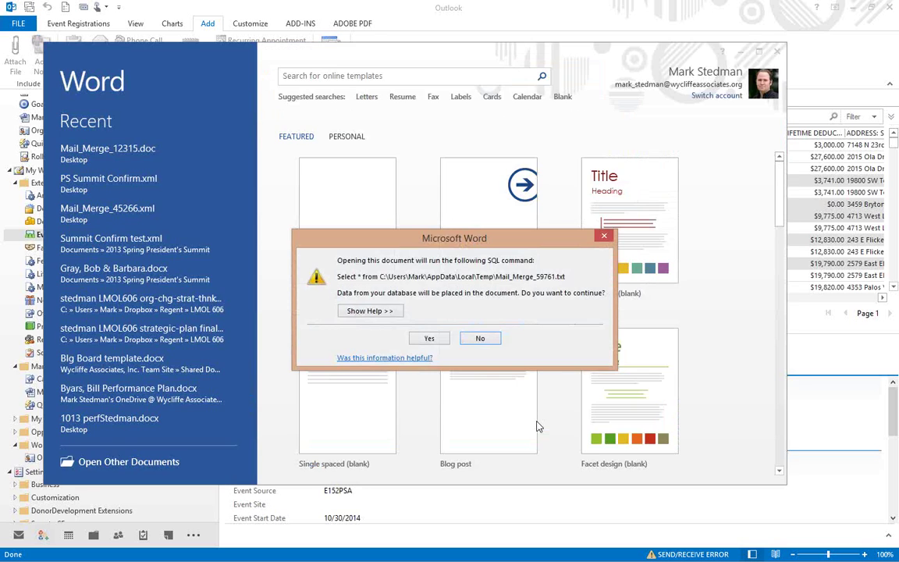
{"action": "left_click", "coordinate": [430, 339]}
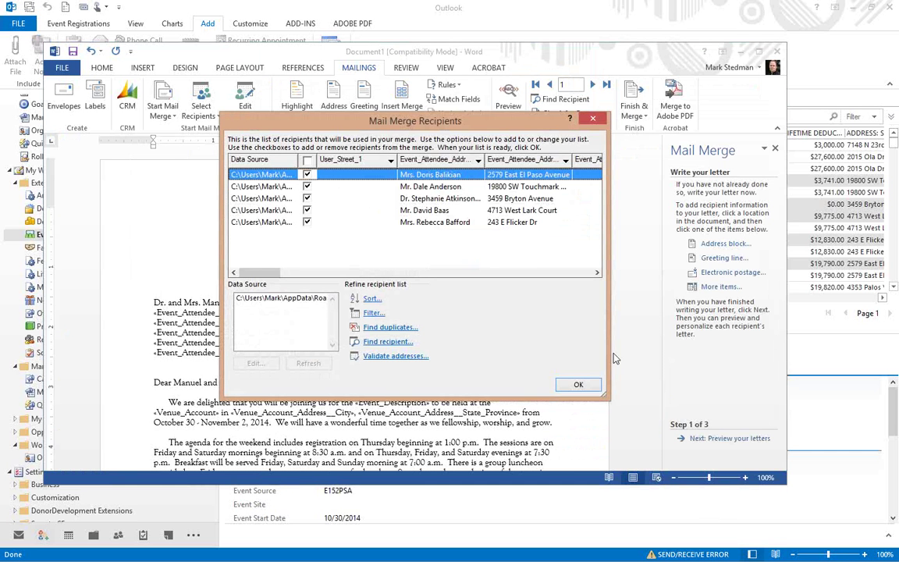
{"action": "left_click", "coordinate": [578, 386]}
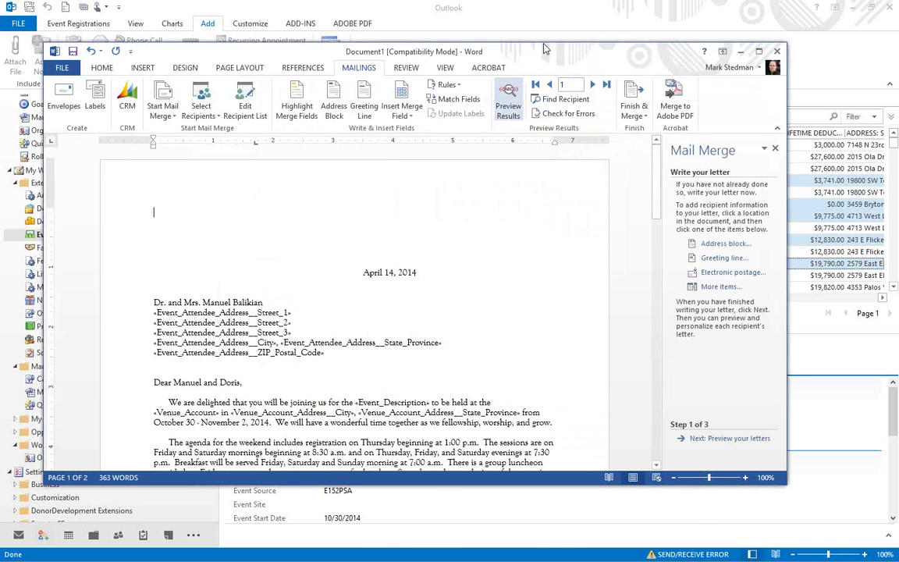
{"action": "left_click_drag", "start_coordinate": [545, 48], "coordinate": [542, 3]}
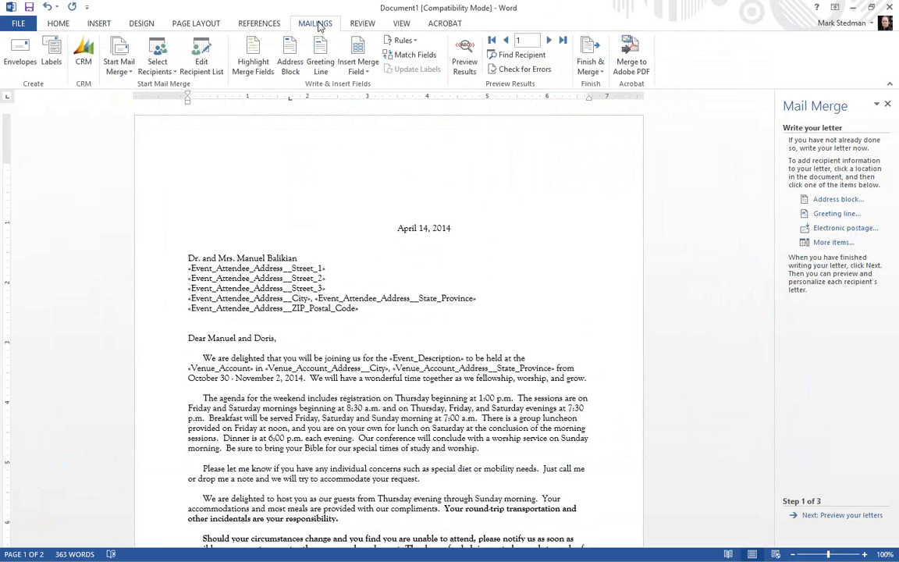
- Preview the merge results in the letter and check the first recipient's name and address block
{"action": "left_click", "coordinate": [465, 56]}
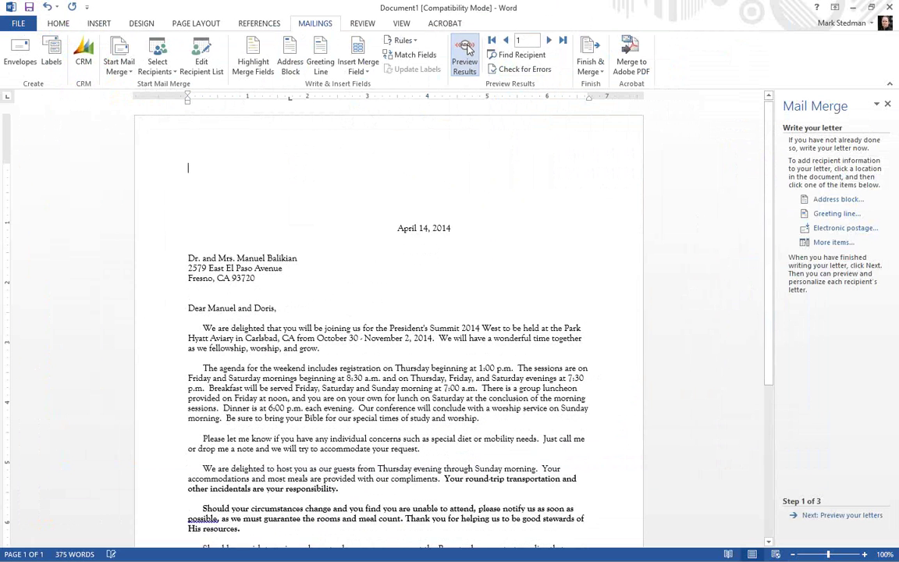
{"action": "scroll", "coordinate": [353, 244], "scroll_direction": "down", "scroll_amount": 2}
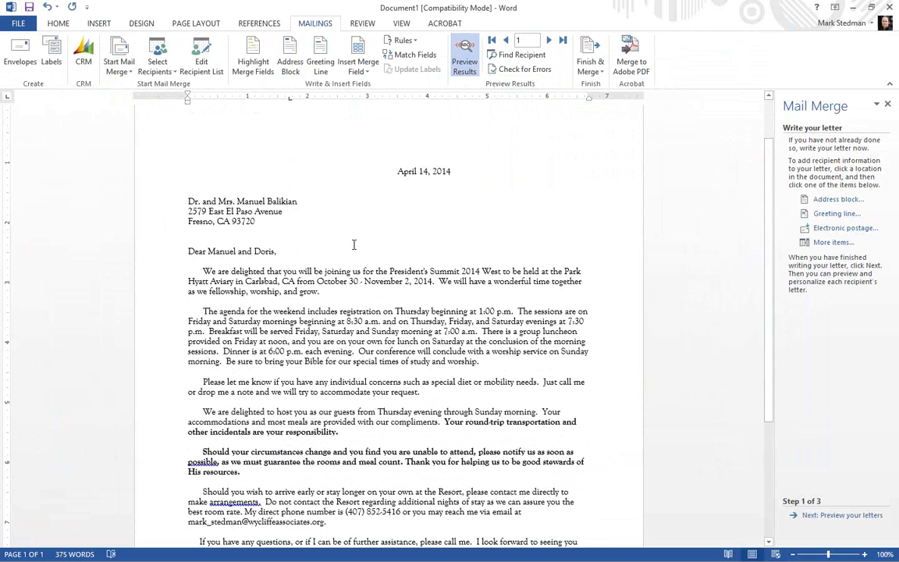
{"action": "scroll", "coordinate": [353, 244], "scroll_direction": "down", "scroll_amount": 1}
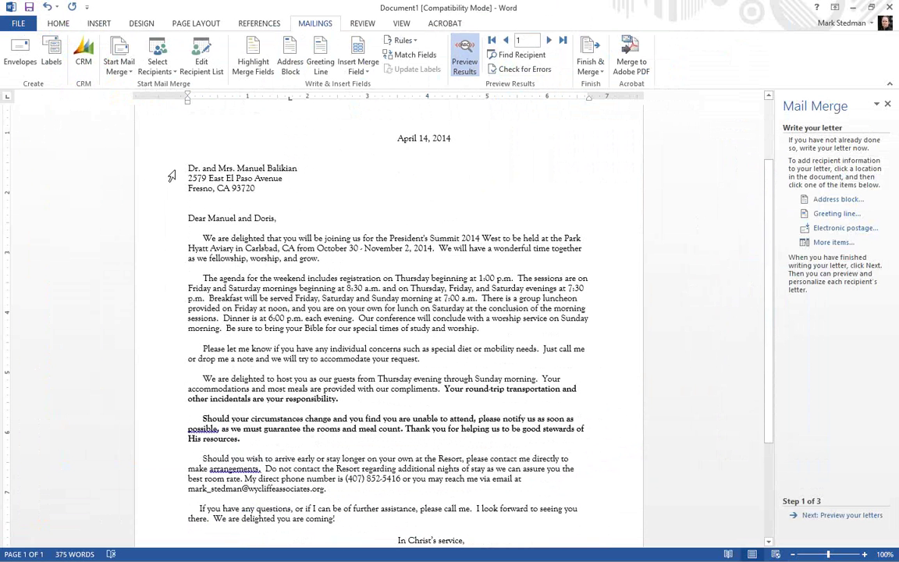
{"action": "left_click", "coordinate": [226, 169]}
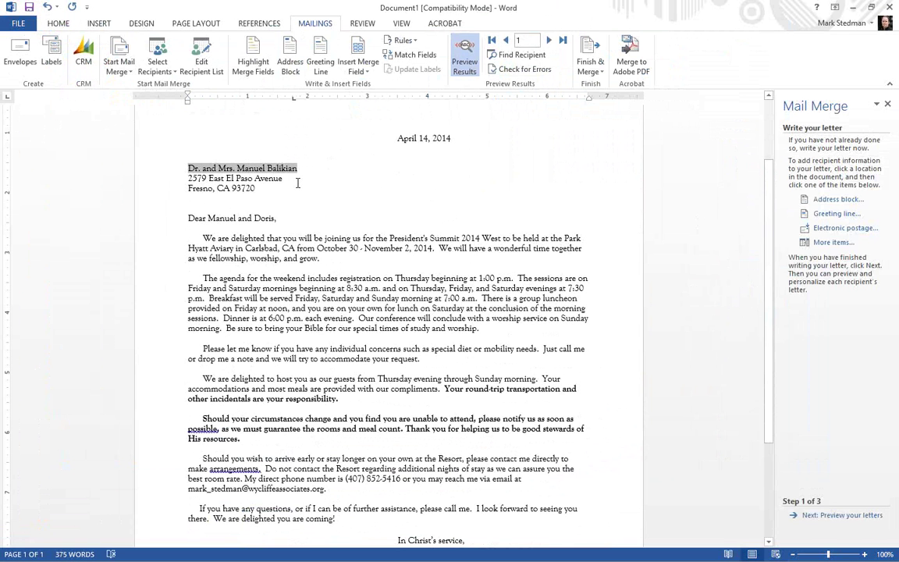
{"action": "left_click", "coordinate": [297, 180]}
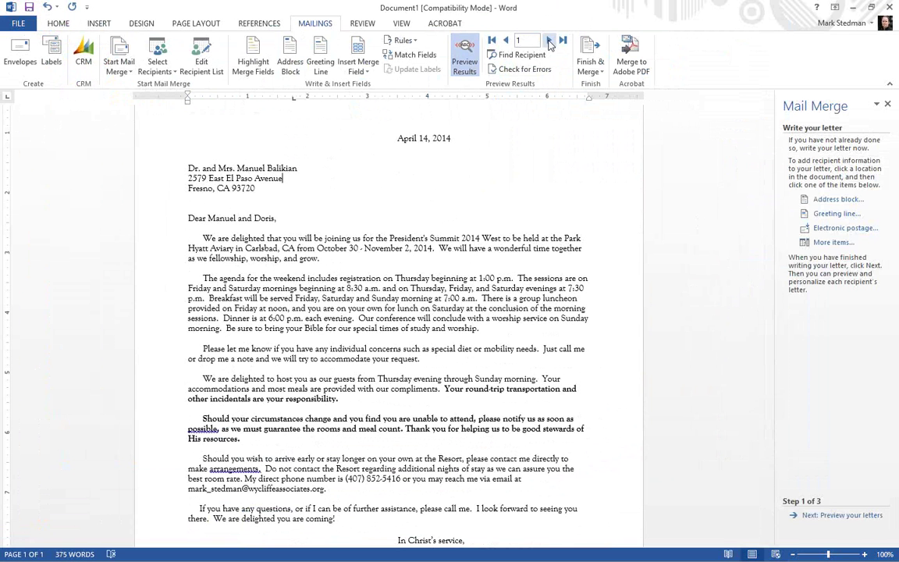
- Compare the third recipient's address block and greeting with those of the first recipient's letter
{"action": "left_click", "coordinate": [549, 41]}
{"action": "left_click", "coordinate": [549, 41]}
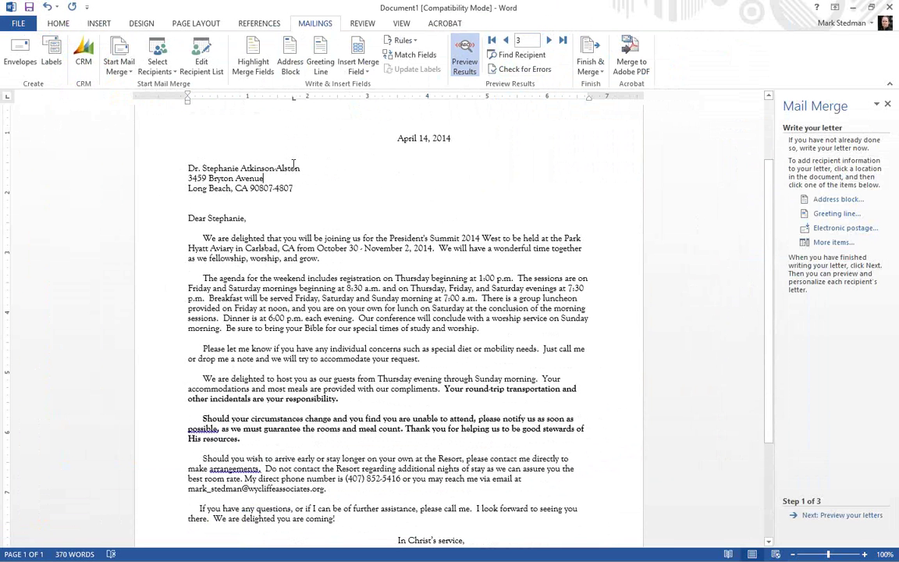
{"action": "left_click", "coordinate": [231, 218]}
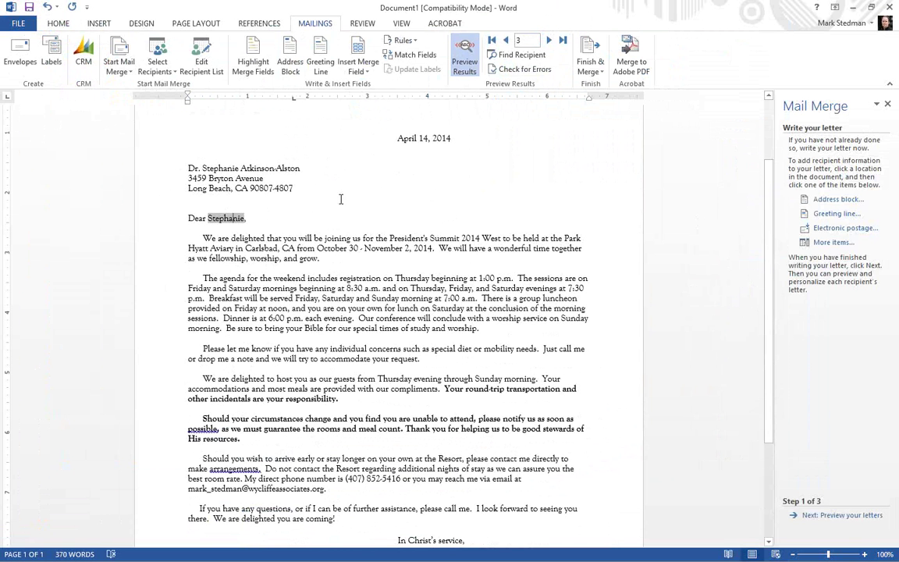
{"action": "left_click", "coordinate": [505, 40]}
{"action": "left_click", "coordinate": [505, 40]}
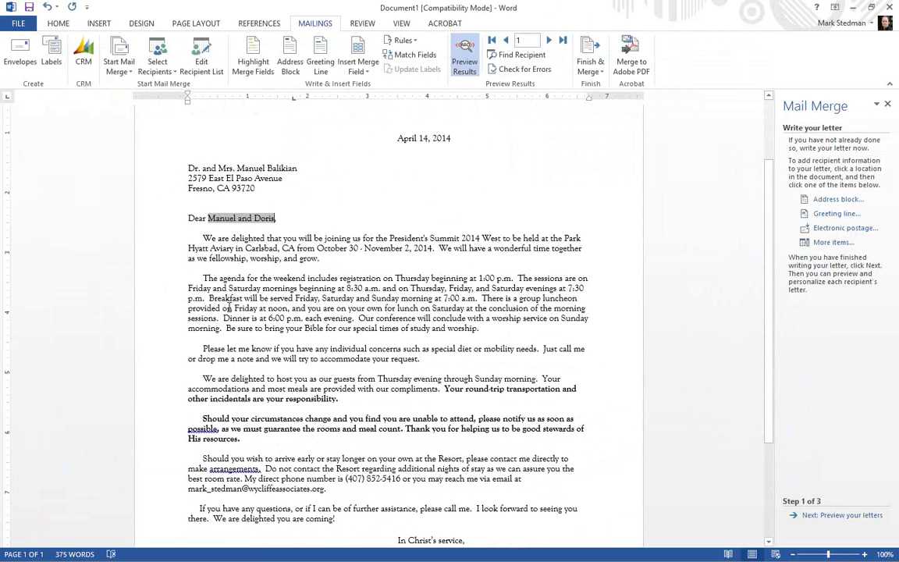
- Check the merged event name, venue, city and date range in the letter's opening paragraph
{"action": "left_click", "coordinate": [396, 239]}
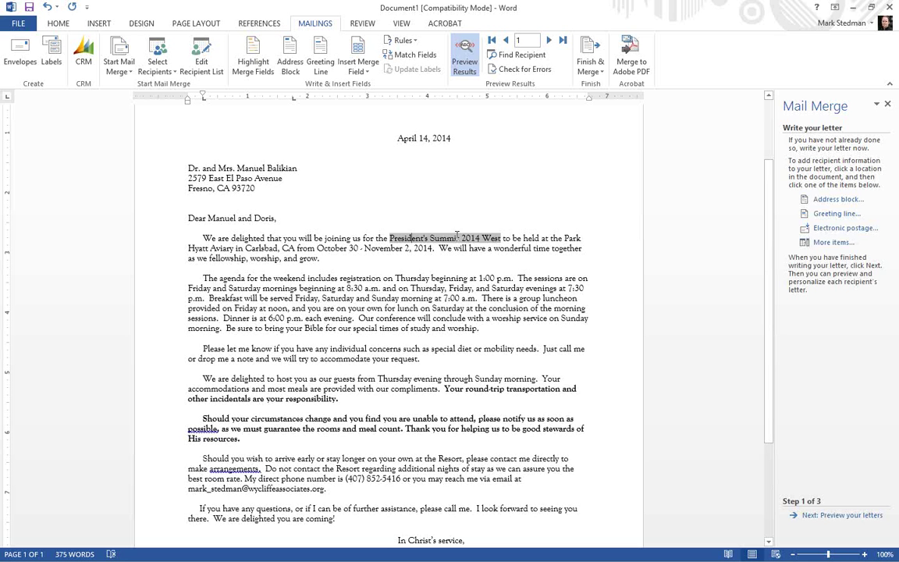
{"action": "left_click", "coordinate": [572, 238]}
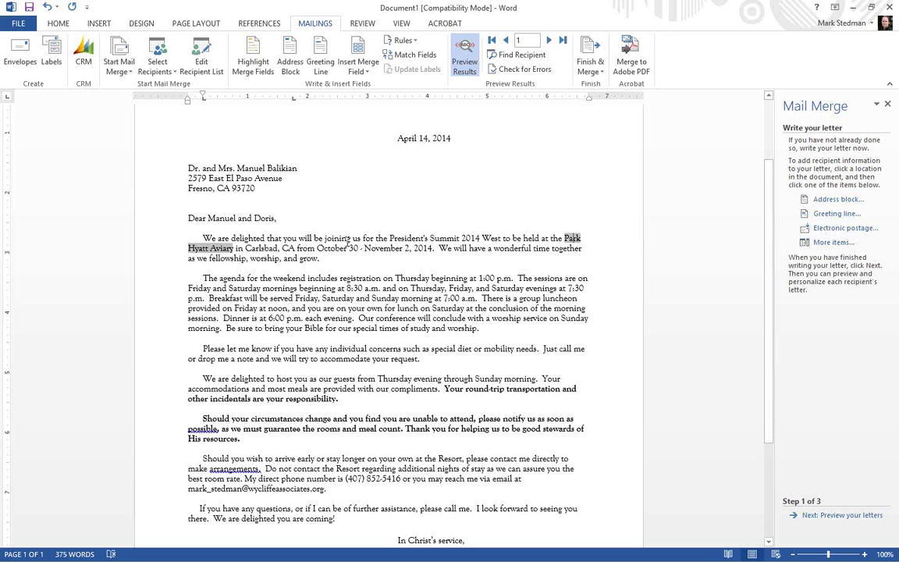
{"action": "left_click", "coordinate": [263, 248]}
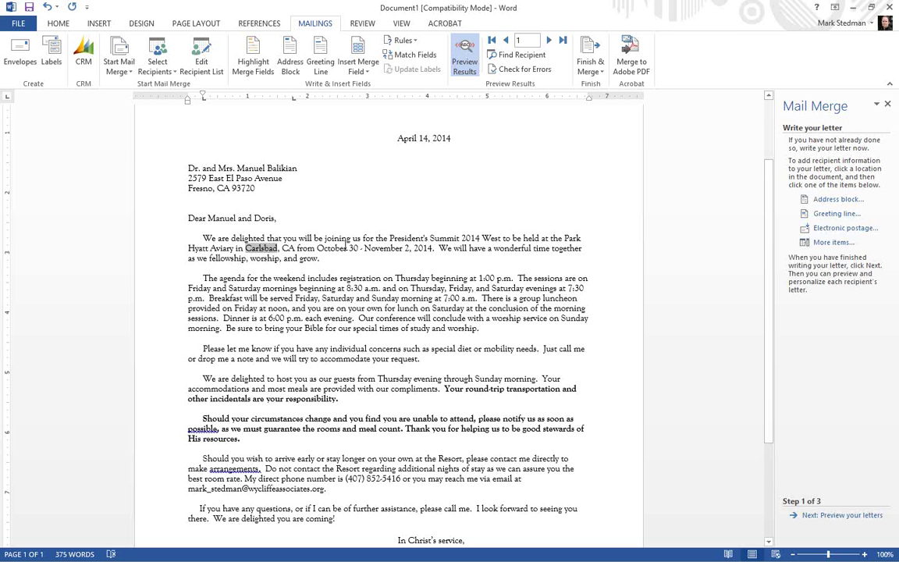
{"action": "left_click", "coordinate": [345, 246]}
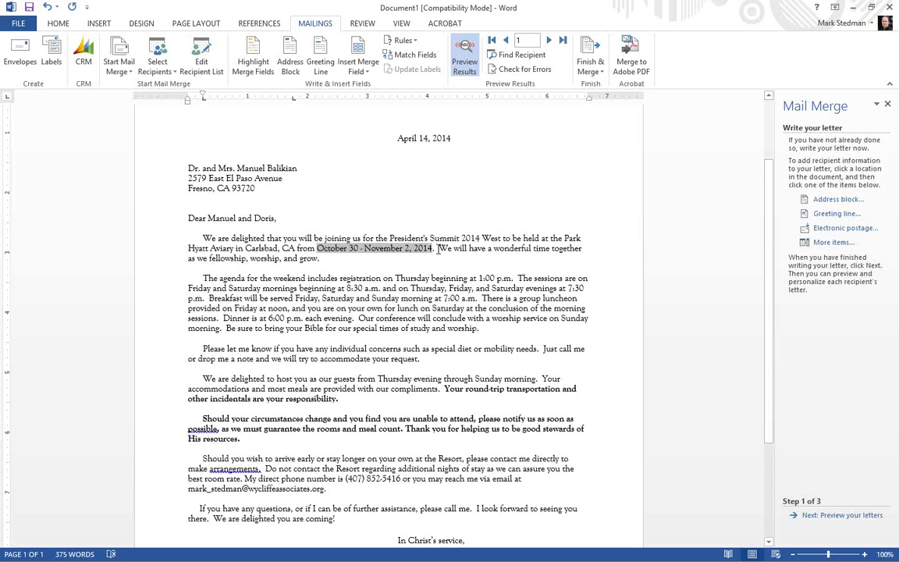
- Check the merged sender phone number and e-mail address in the paragraph about arriving early or staying longer
{"action": "scroll", "coordinate": [412, 264], "scroll_direction": "down", "scroll_amount": 1}
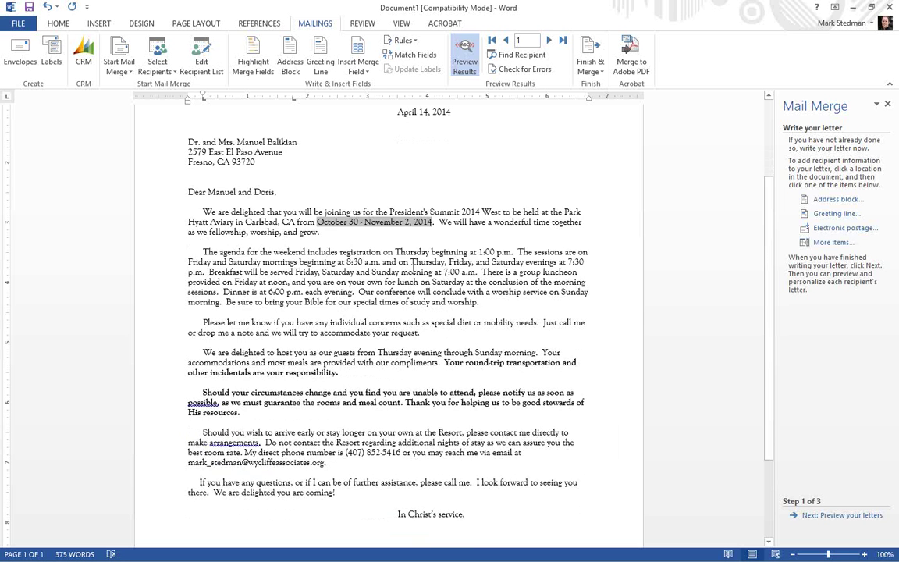
{"action": "scroll", "coordinate": [413, 266], "scroll_direction": "down", "scroll_amount": 3}
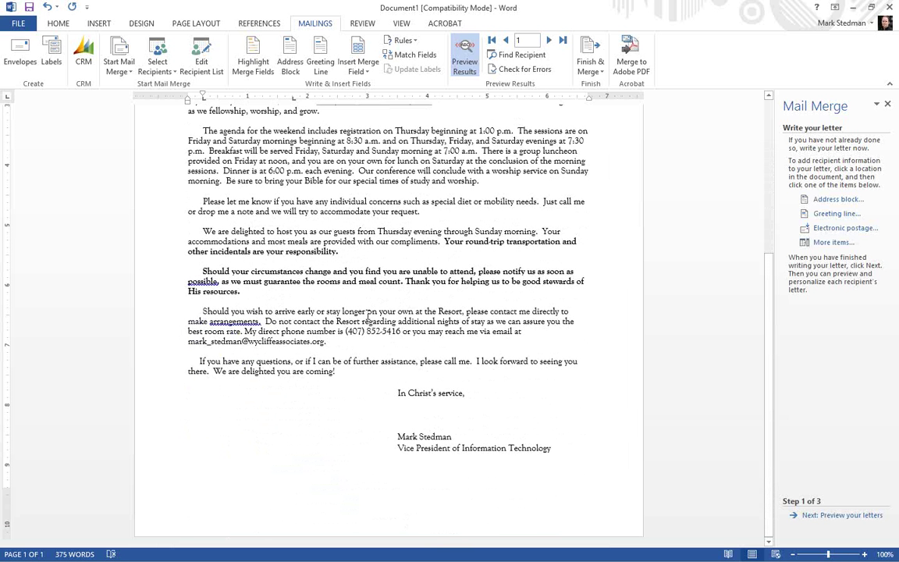
{"action": "left_click_drag", "start_coordinate": [346, 332], "coordinate": [400, 332]}
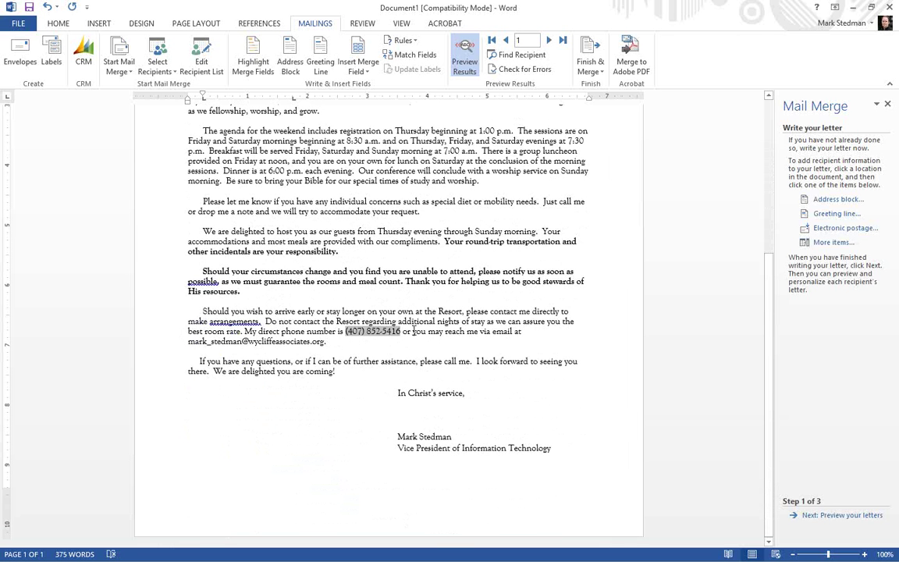
{"action": "double_click", "coordinate": [242, 342]}
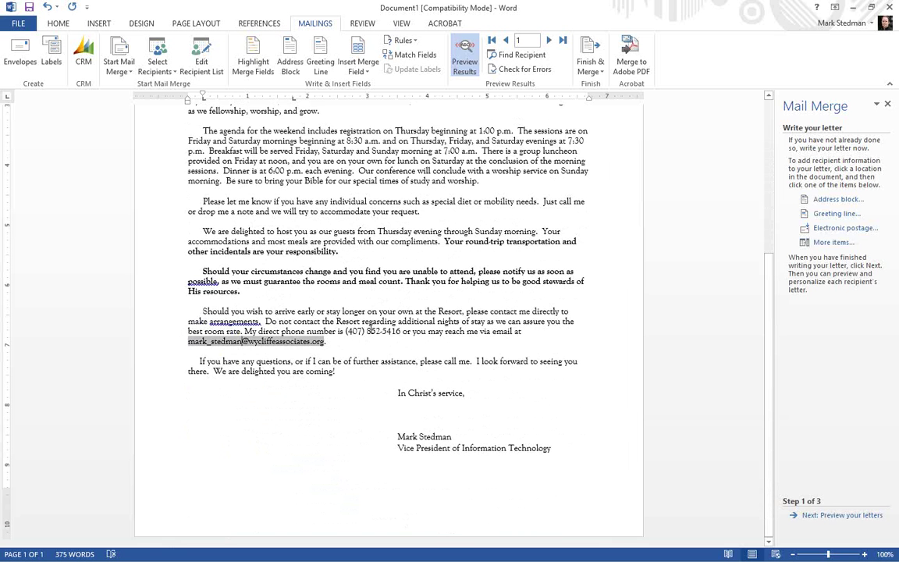
{"action": "left_click", "coordinate": [373, 332]}
{"action": "left_click", "coordinate": [288, 342]}
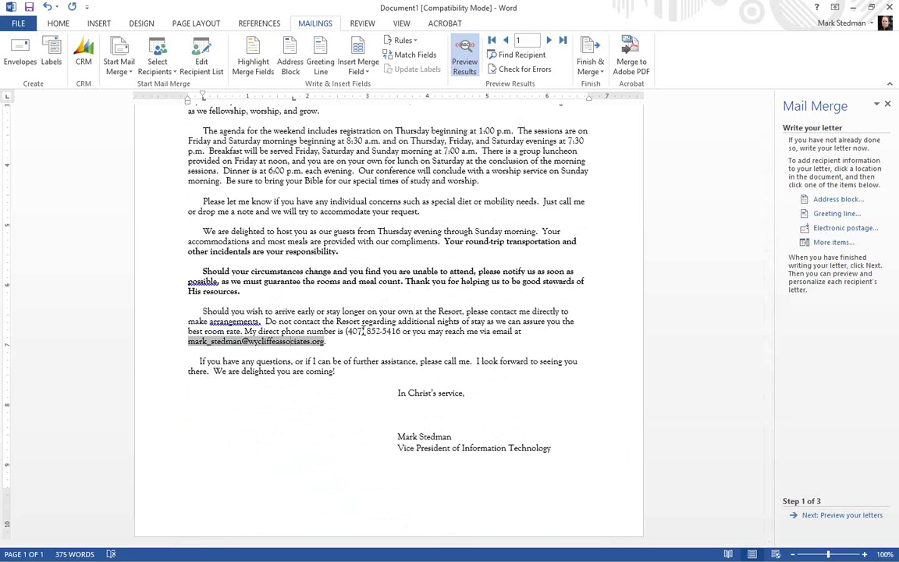
- Check the sender's merged first name, last name and job title in the signature, and review the whole letter
{"action": "double_click", "coordinate": [421, 437]}
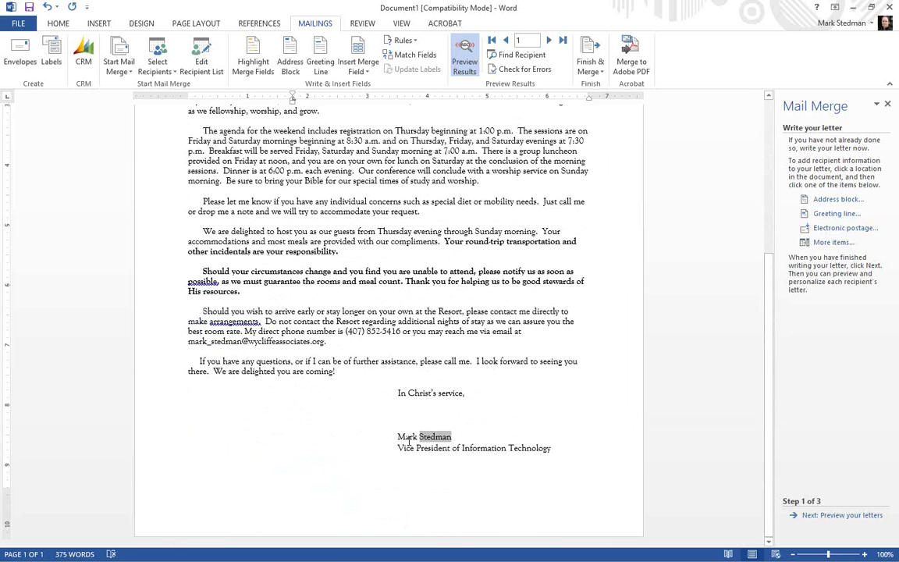
{"action": "double_click", "coordinate": [402, 437]}
{"action": "triple_click", "coordinate": [405, 447]}
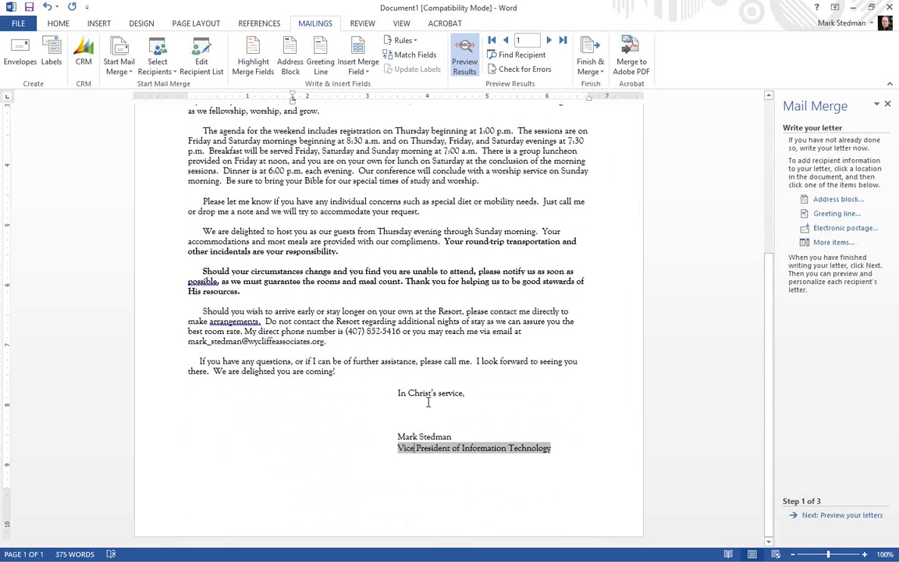
{"action": "left_click", "coordinate": [293, 414]}
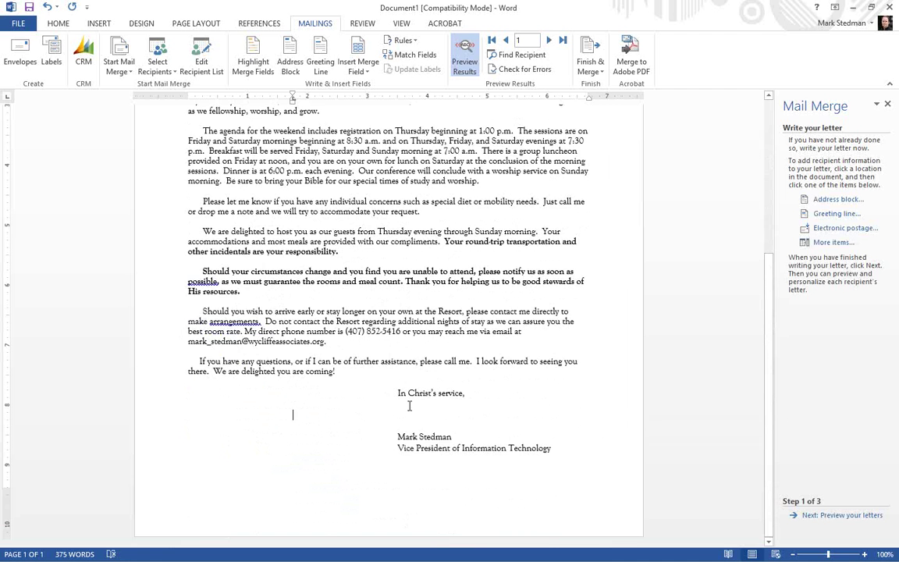
{"action": "scroll", "coordinate": [409, 406], "scroll_direction": "up", "scroll_amount": 6}
{"action": "scroll", "coordinate": [440, 466], "scroll_direction": "down", "scroll_amount": 6}
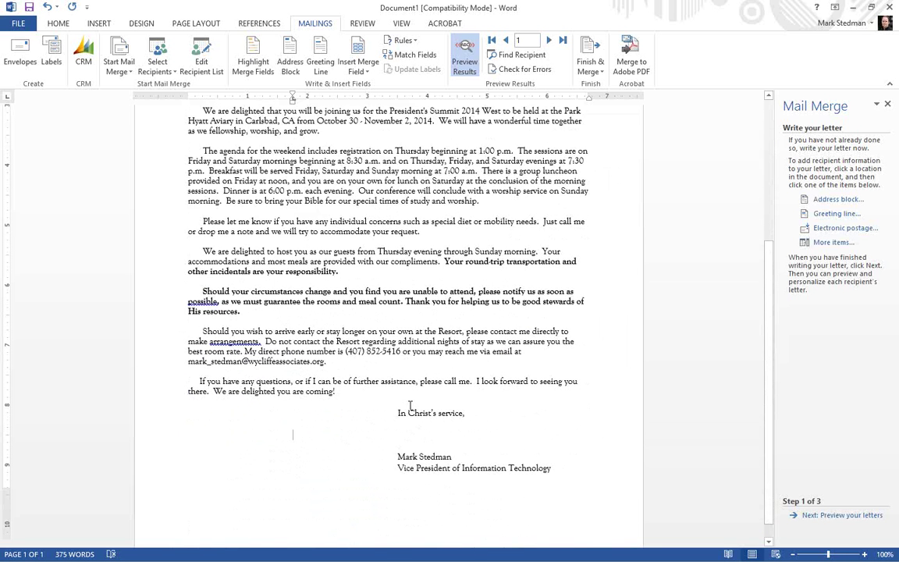
- Recheck the sender's merged job title, e-mail address and phone number, and look over the first recipient's letter
{"action": "triple_click", "coordinate": [355, 447]}
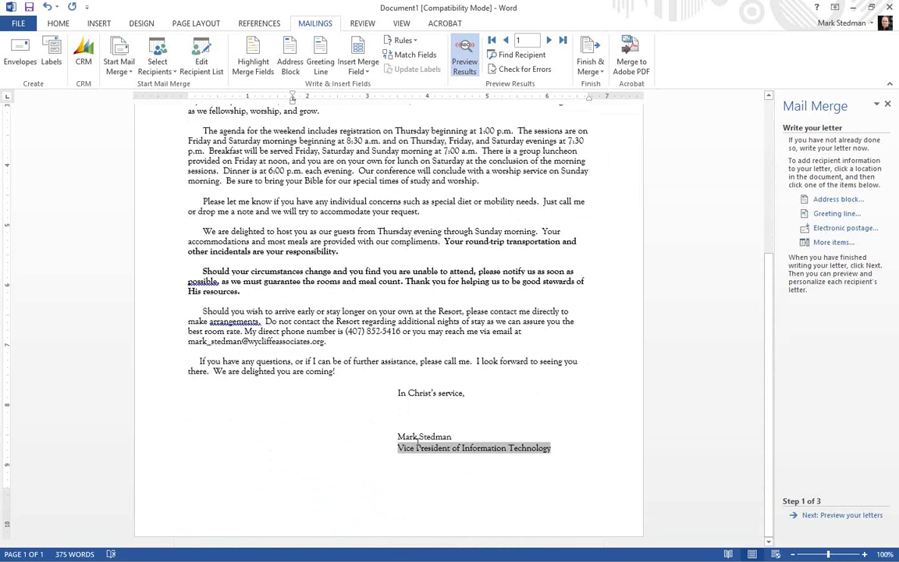
{"action": "double_click", "coordinate": [270, 341]}
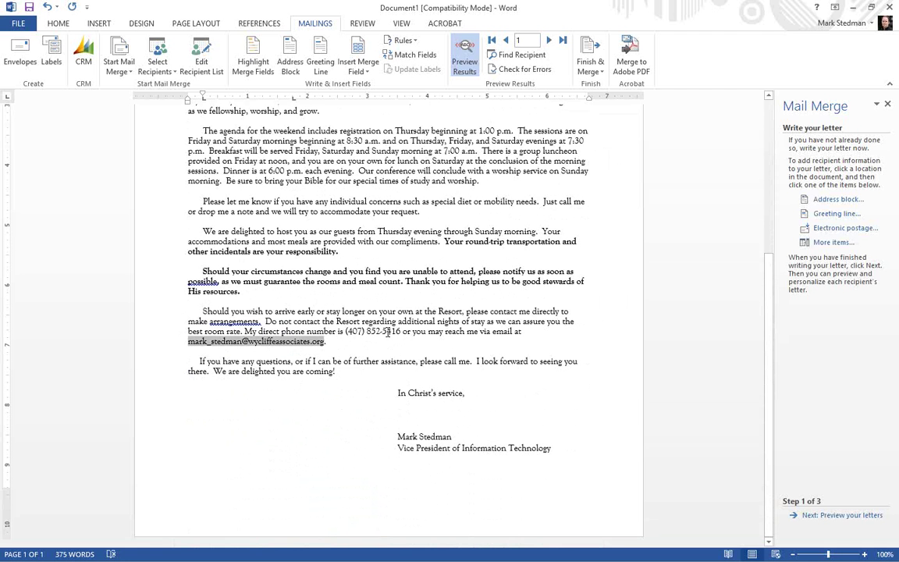
{"action": "left_click_drag", "start_coordinate": [345, 331], "coordinate": [401, 331]}
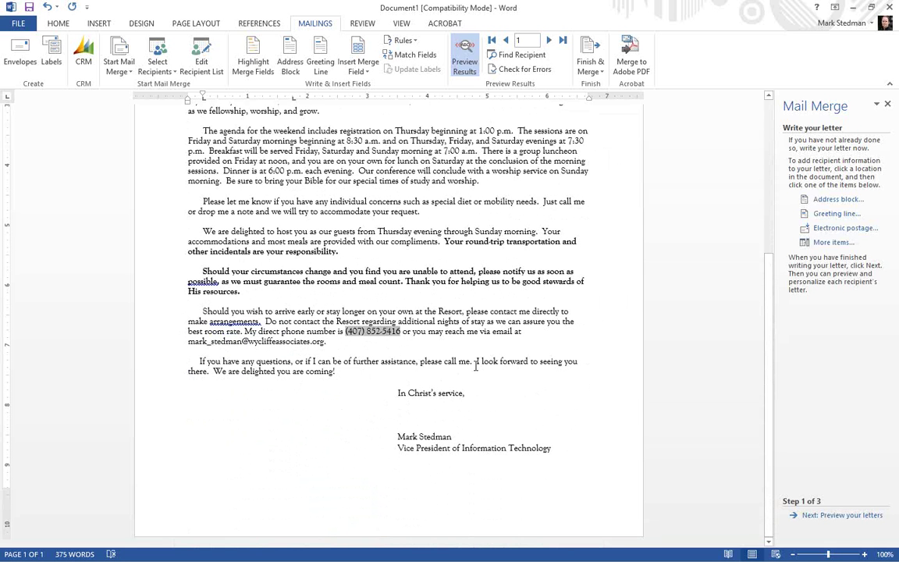
{"action": "scroll", "coordinate": [475, 366], "scroll_direction": "up", "scroll_amount": 5}
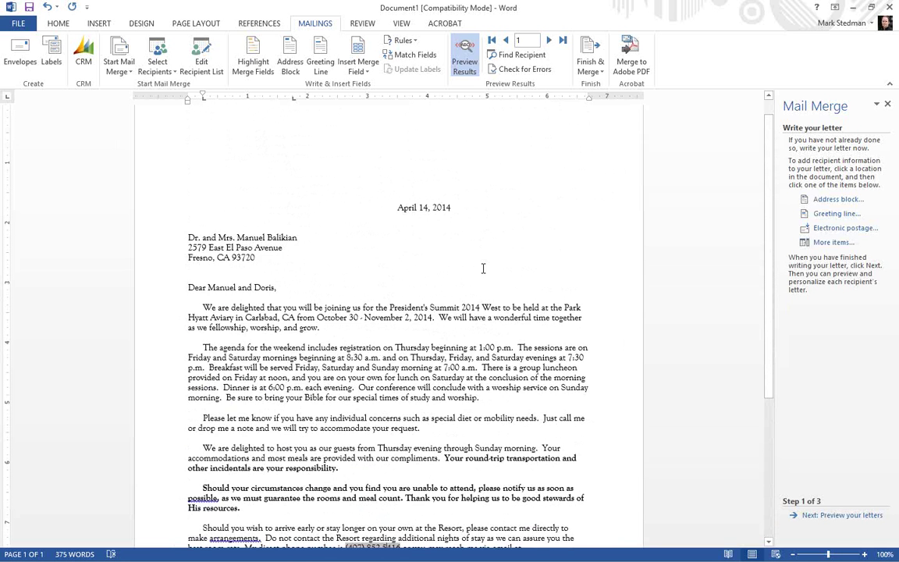
{"action": "scroll", "coordinate": [483, 269], "scroll_direction": "down", "scroll_amount": 3}
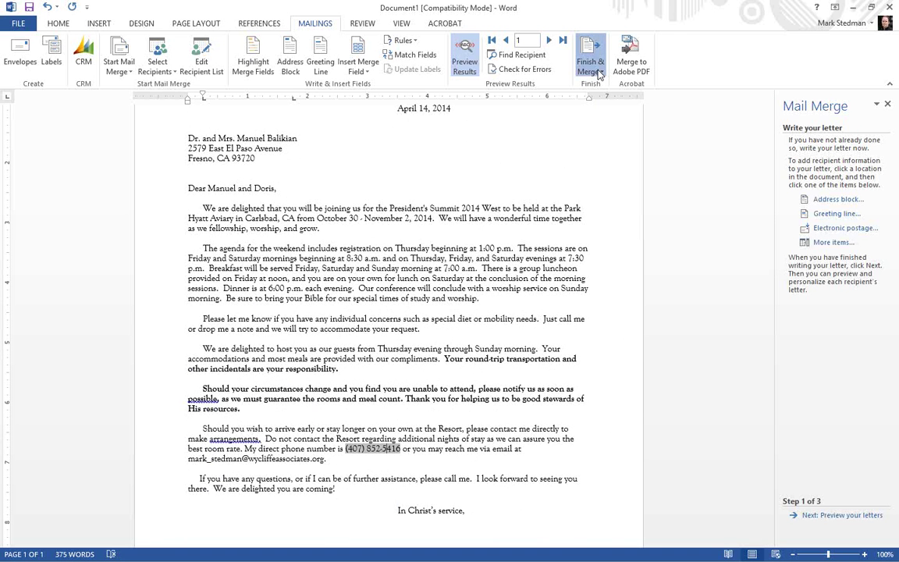
- Finish the merge by generating individually editable letters for all records in a new document
{"action": "left_click", "coordinate": [598, 72]}
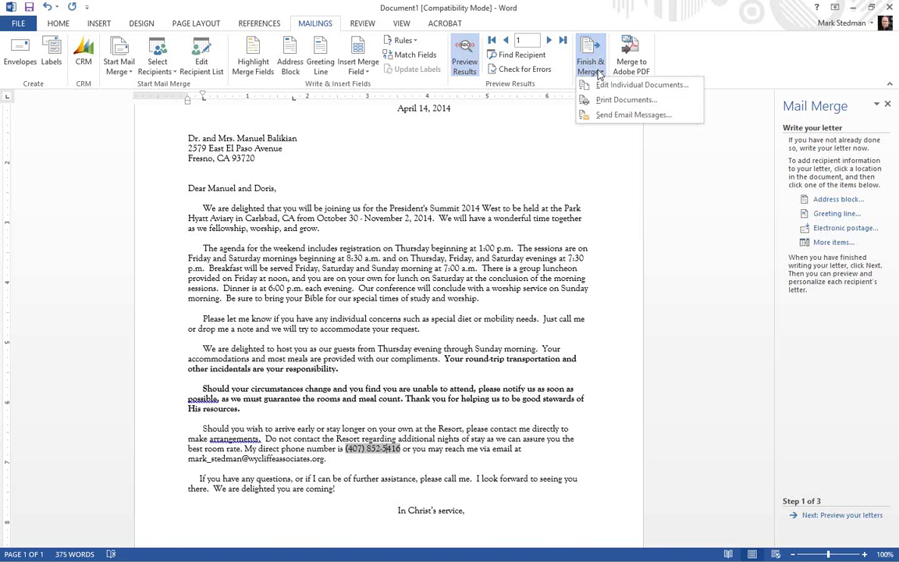
{"action": "left_click", "coordinate": [636, 88]}
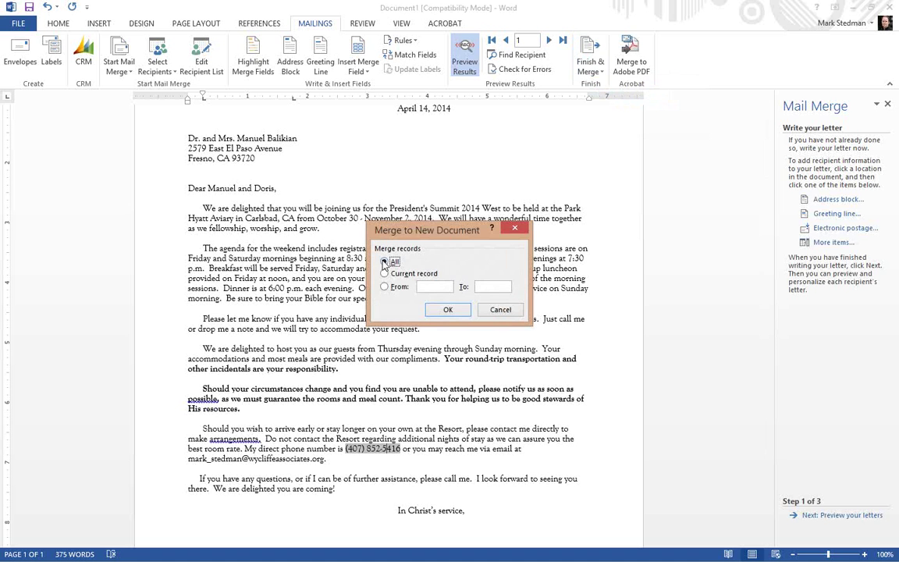
{"action": "left_click", "coordinate": [449, 310]}
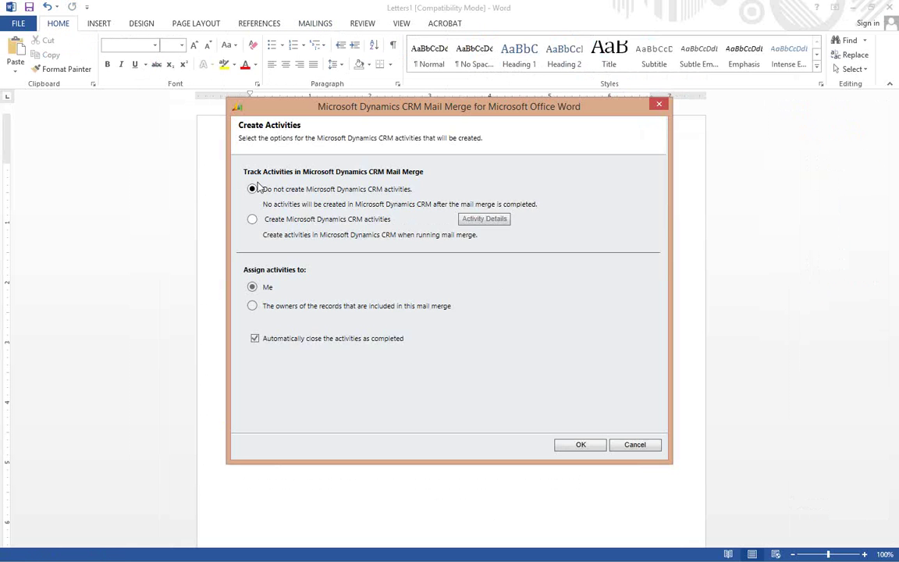
- Try the option to create Microsoft Dynamics CRM activities, inspect the default letter activity details and cancel them
{"action": "left_click", "coordinate": [281, 221]}
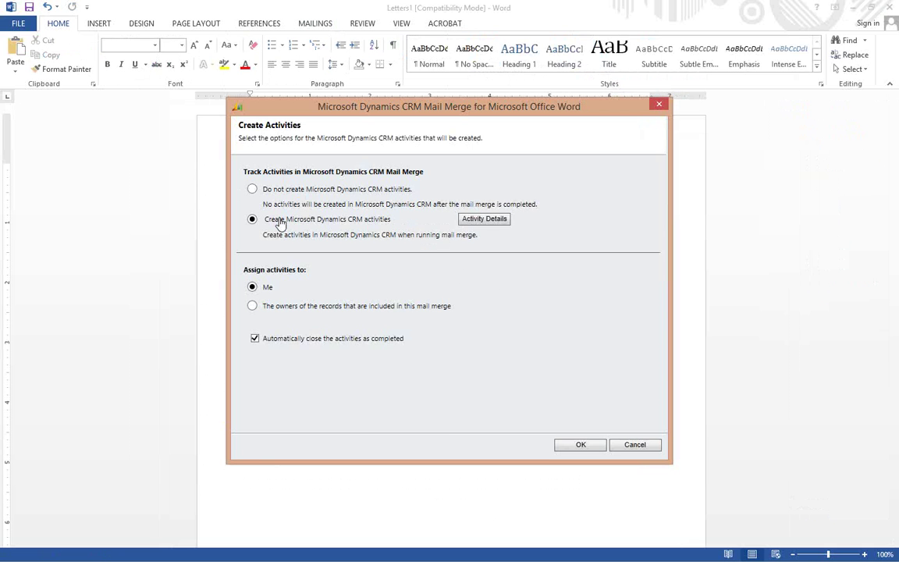
{"action": "left_click", "coordinate": [484, 219]}
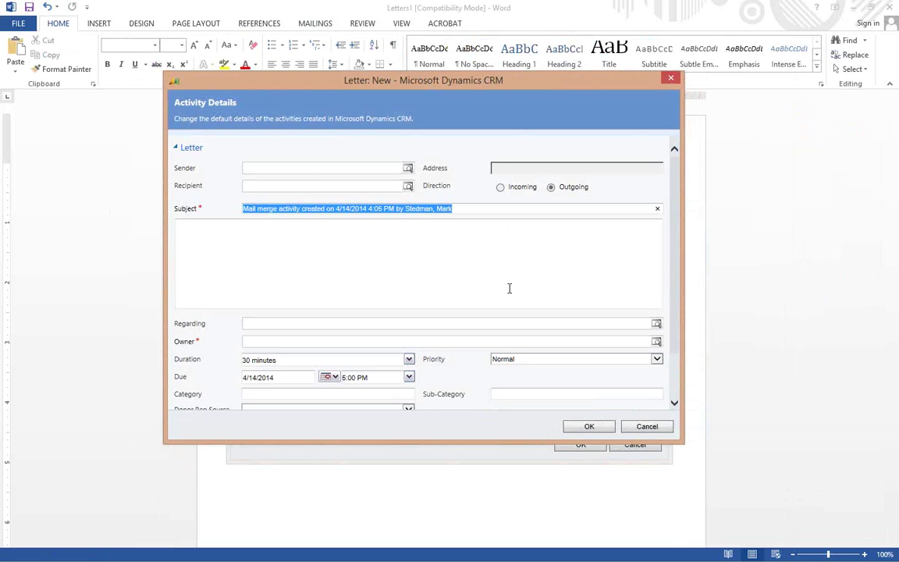
{"action": "scroll", "coordinate": [593, 364], "scroll_direction": "down", "scroll_amount": 1}
{"action": "scroll", "coordinate": [624, 367], "scroll_direction": "up", "scroll_amount": 1}
{"action": "left_click", "coordinate": [647, 426]}
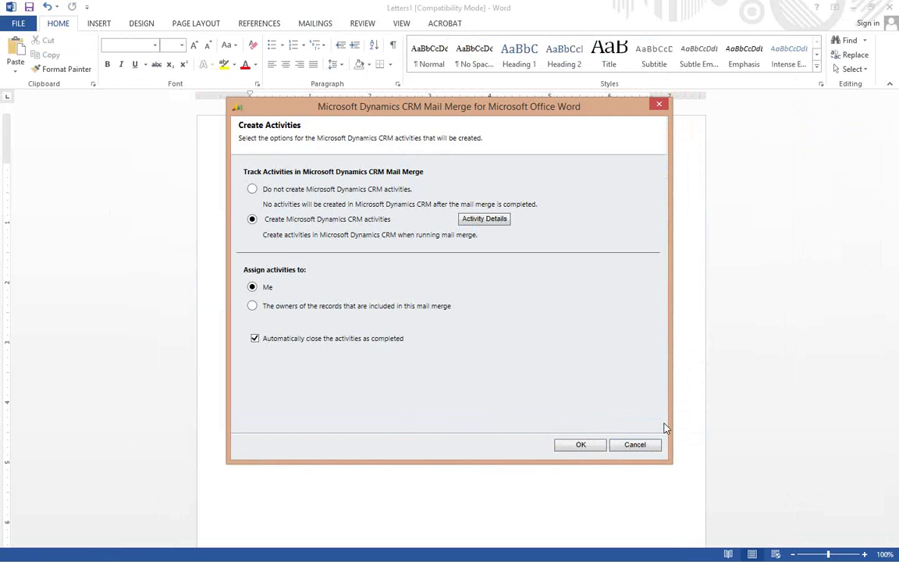
- Choose not to create Microsoft Dynamics CRM activities and complete the mail merge
{"action": "left_click", "coordinate": [290, 192]}
{"action": "left_click", "coordinate": [596, 446]}
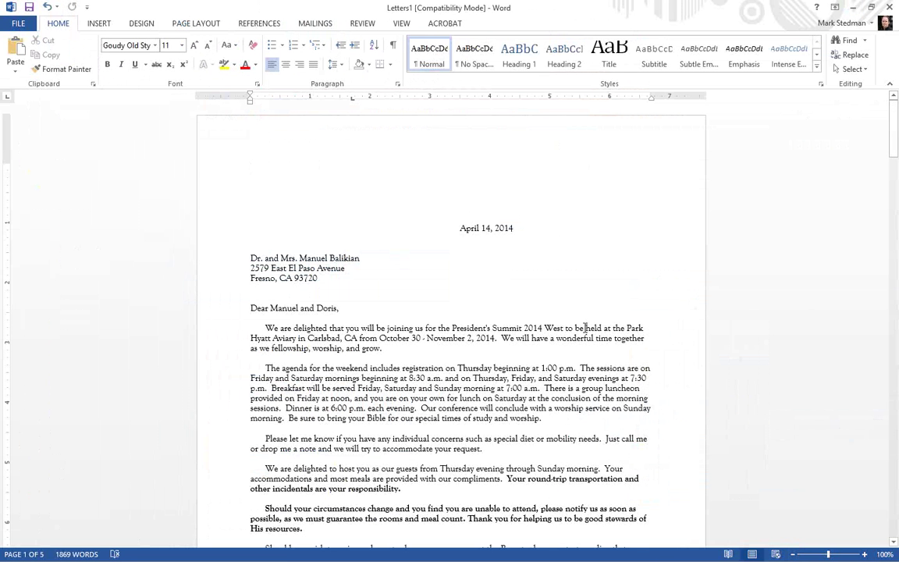
- Review the merged letters through to the last recipient and return to the beginning of the document
{"action": "scroll", "coordinate": [482, 328], "scroll_direction": "down", "scroll_amount": 20}
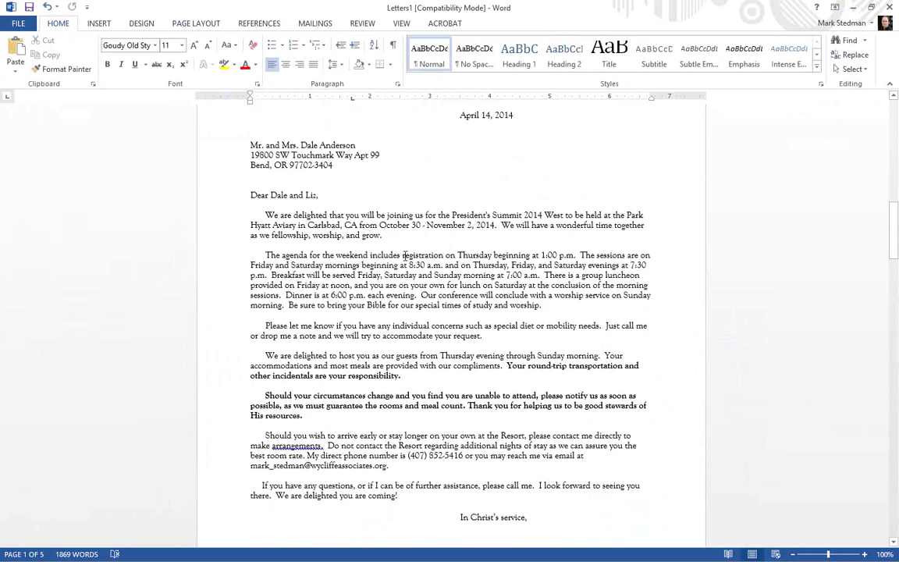
{"action": "scroll", "coordinate": [400, 251], "scroll_direction": "down", "scroll_amount": 9}
{"action": "scroll", "coordinate": [400, 252], "scroll_direction": "up", "scroll_amount": 10}
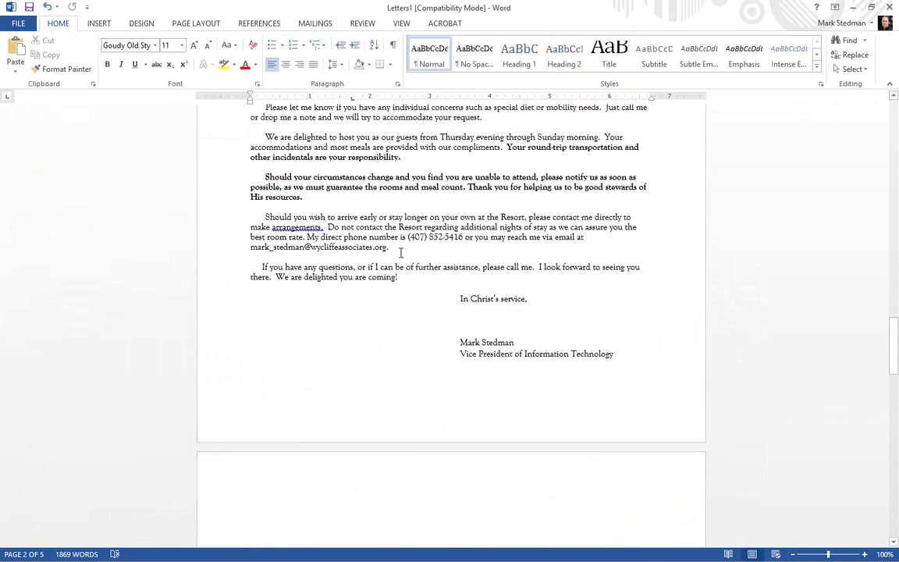
{"action": "scroll", "coordinate": [401, 253], "scroll_direction": "down", "scroll_amount": 20}
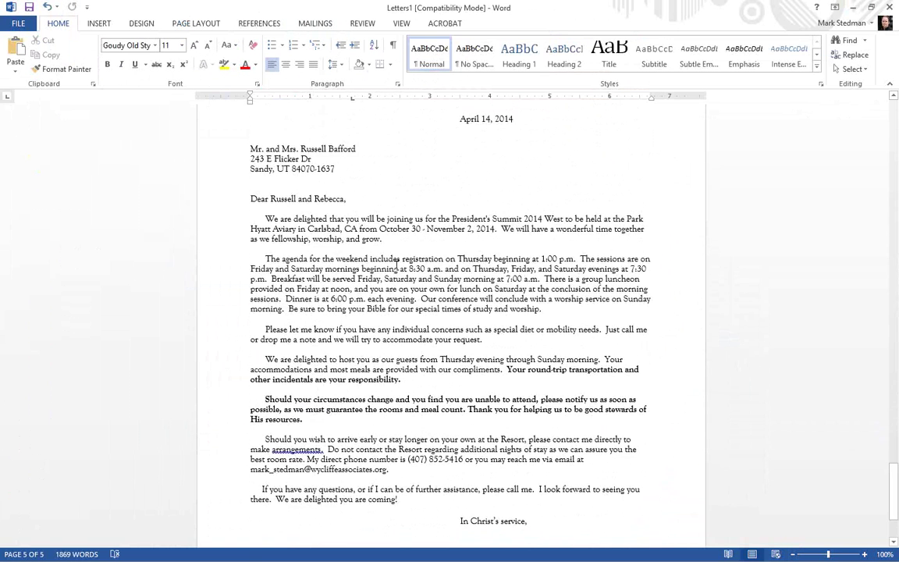
{"action": "scroll", "coordinate": [395, 266], "scroll_direction": "up", "scroll_amount": 18}
{"action": "scroll", "coordinate": [386, 256], "scroll_direction": "down", "scroll_amount": 14}
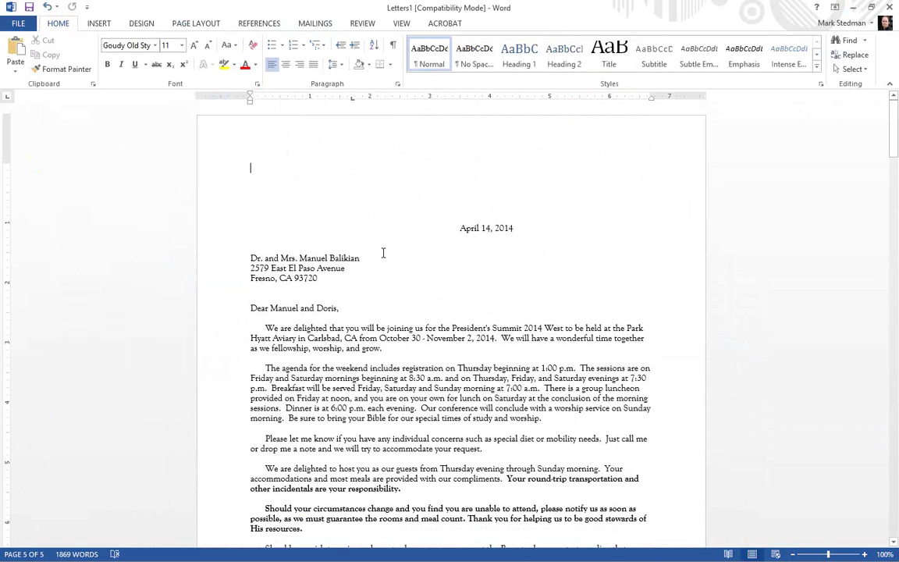
{"action": "key", "text": "ctrl+Home"}
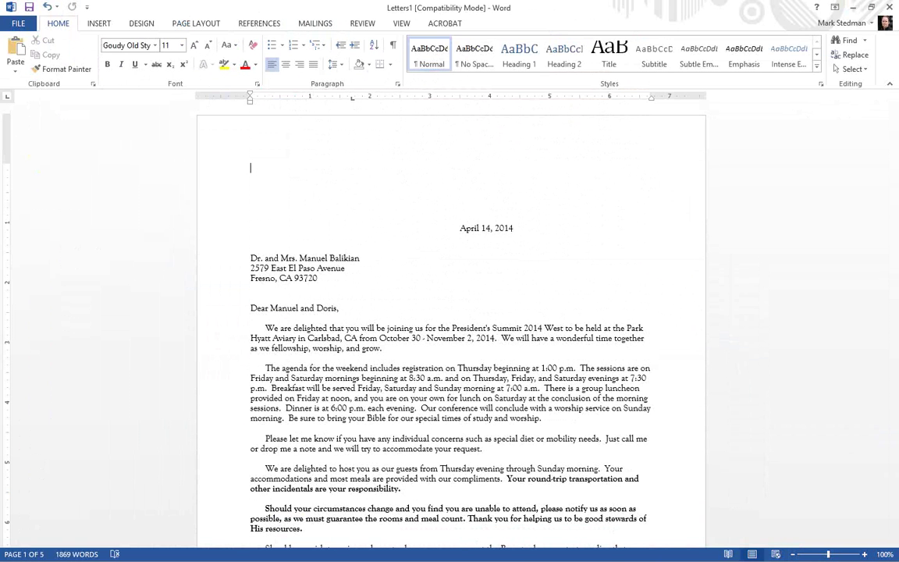